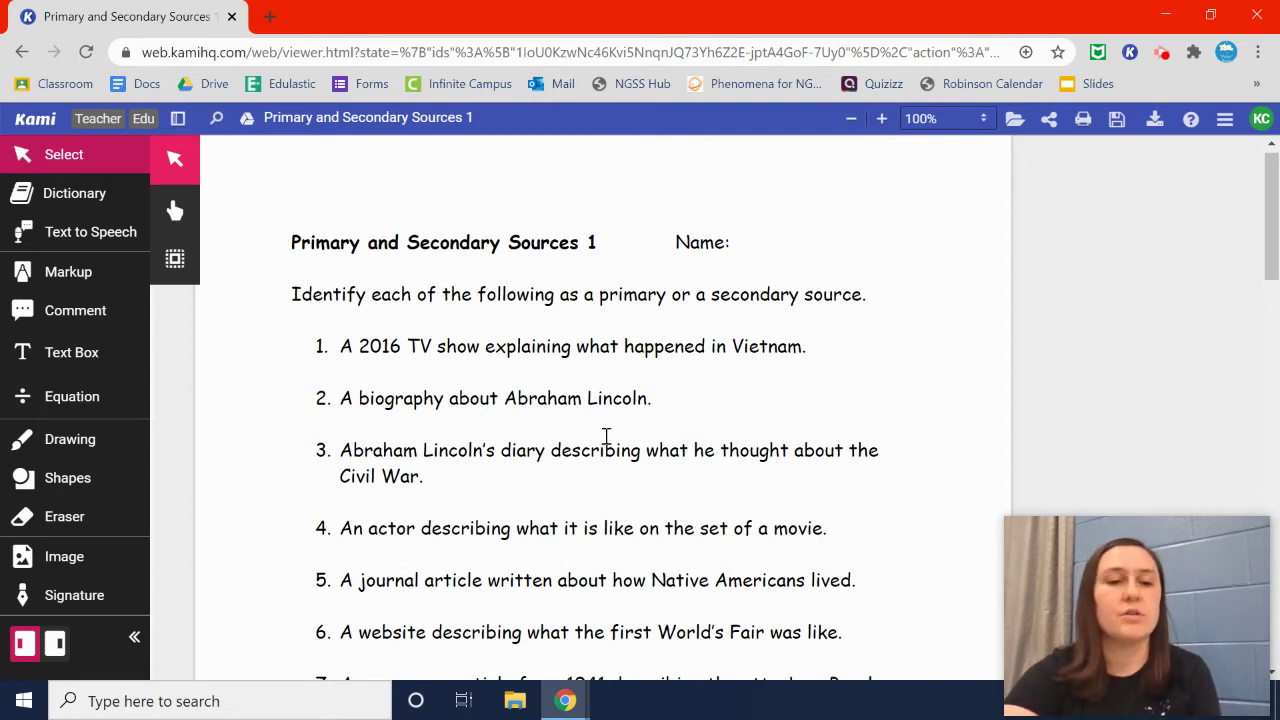
- Use the Text Box tool to write 'secondary' beneath item 1
{"action": "left_click", "coordinate": [76, 352]}
{"action": "left_click", "coordinate": [369, 363]}
{"action": "type", "text": "se"}
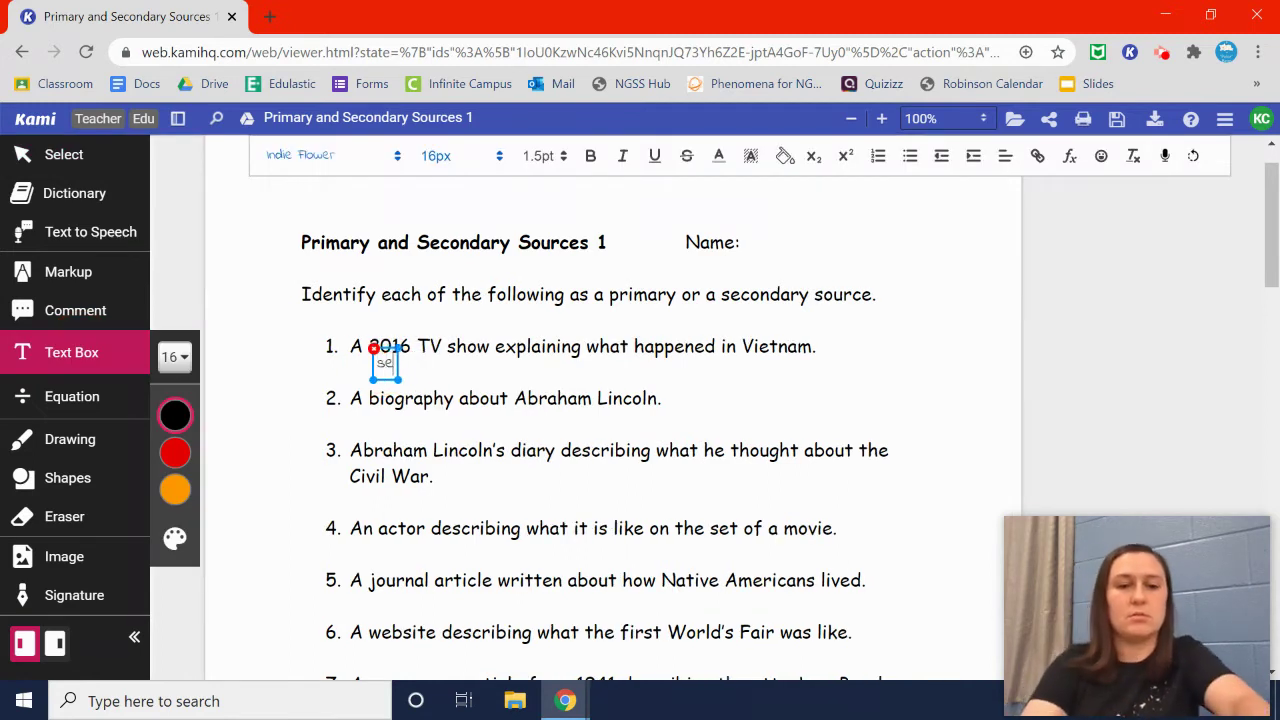
{"action": "type", "text": "condary"}
{"action": "left_click", "coordinate": [357, 396]}
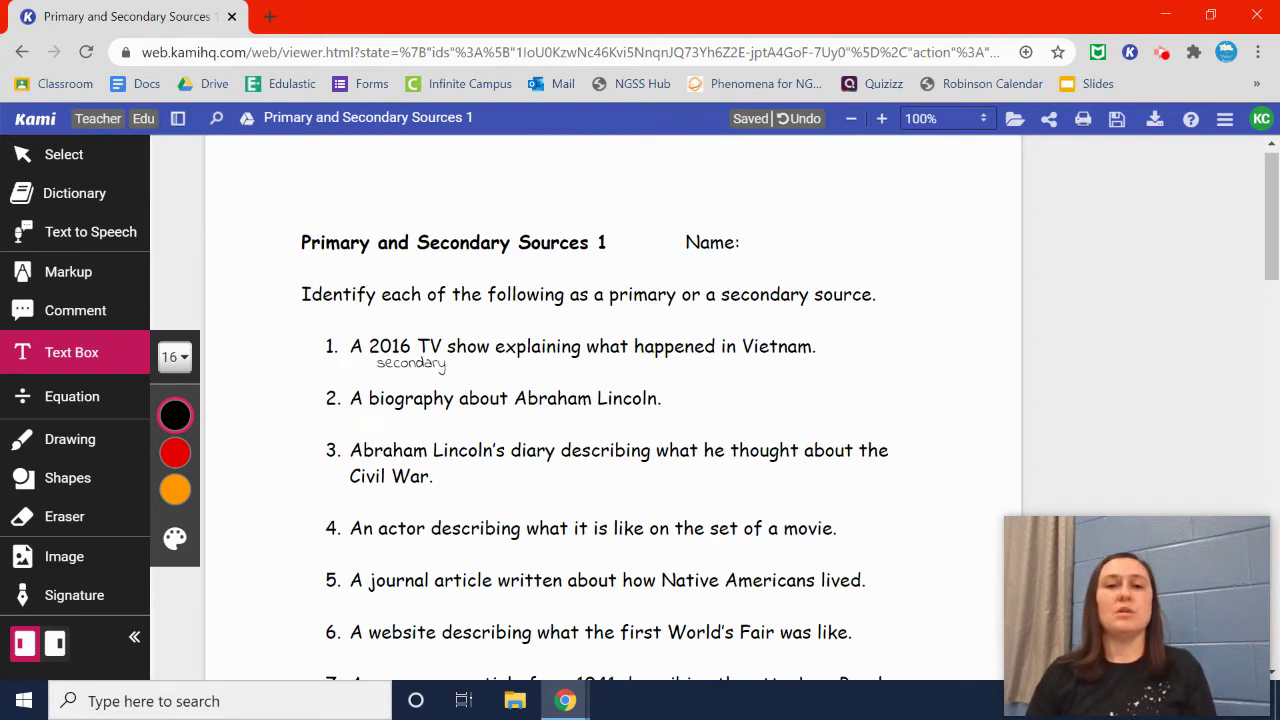
- Write 'secondary' beneath item 2 and 'primary' beneath item 3
{"action": "left_click", "coordinate": [371, 412]}
{"action": "type", "text": "secondary"}
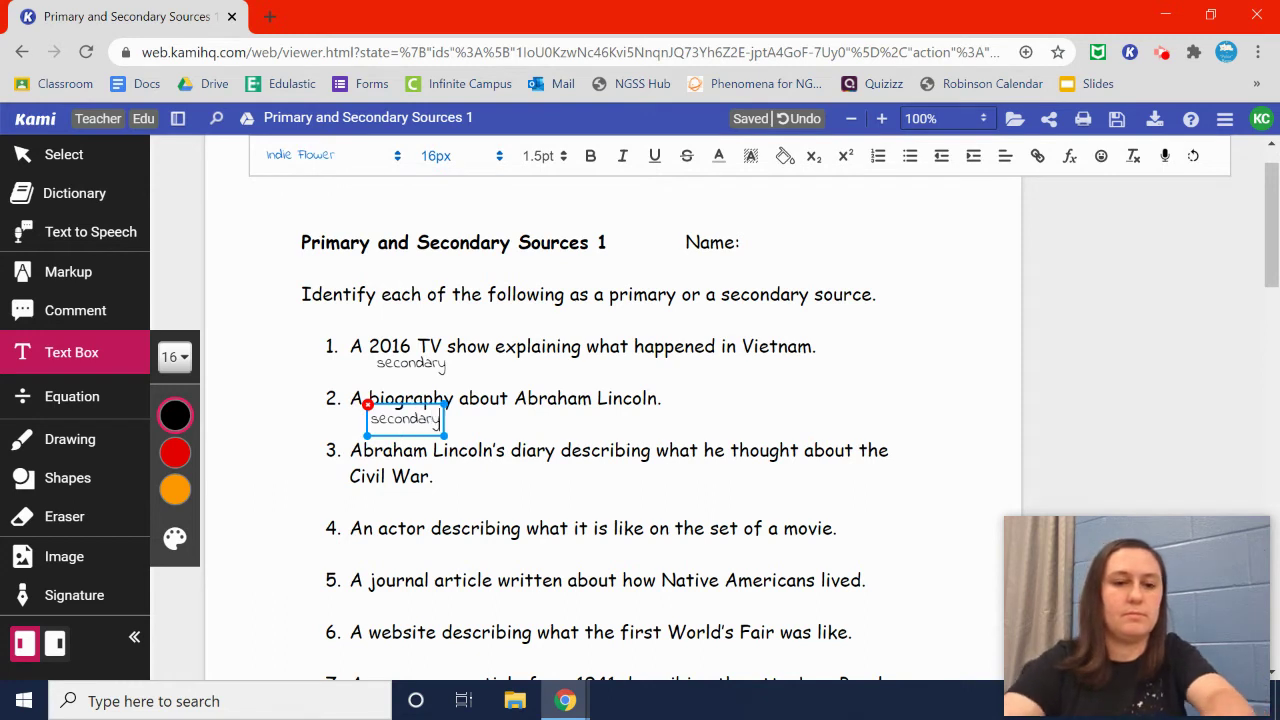
{"action": "left_click", "coordinate": [440, 450]}
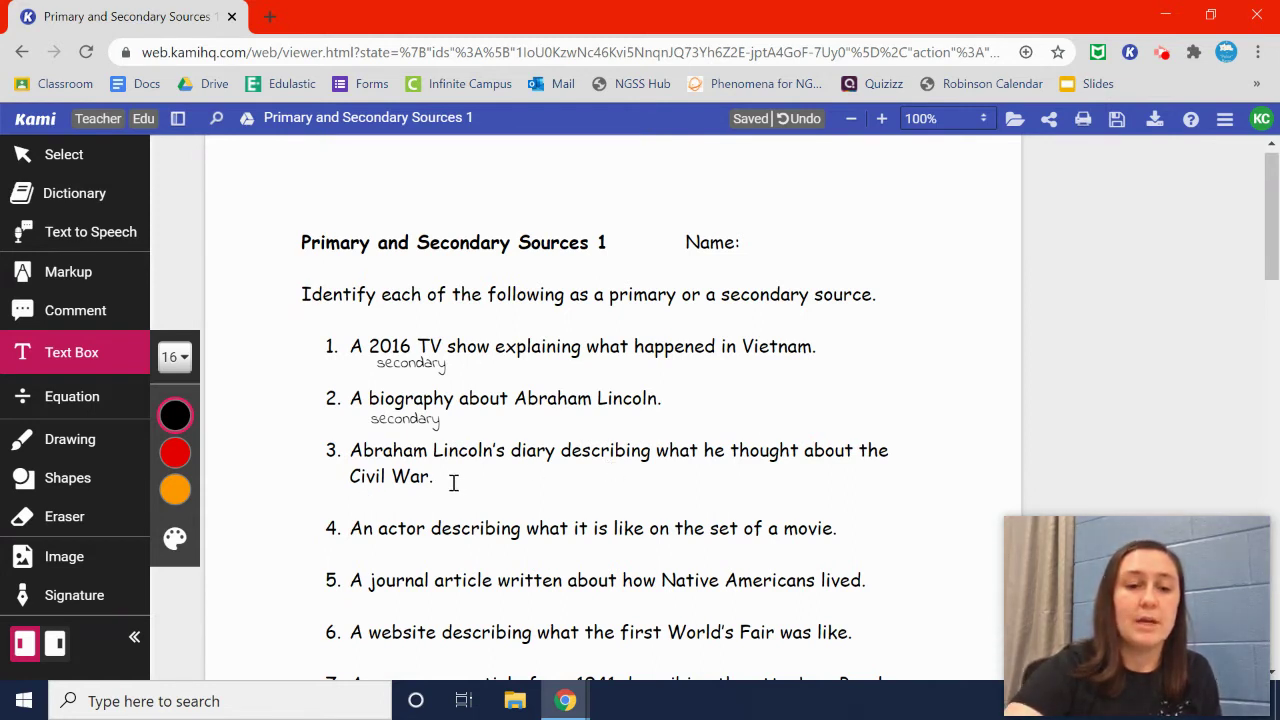
{"action": "left_click", "coordinate": [363, 491]}
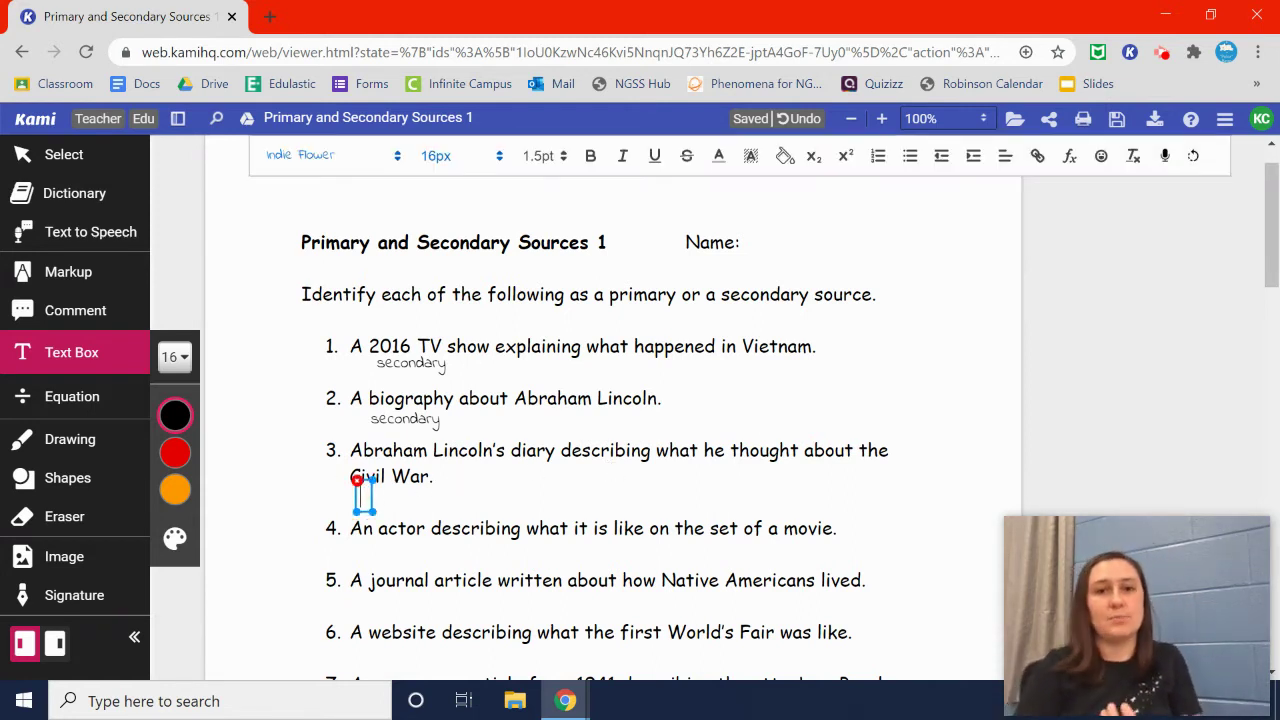
{"action": "type", "text": "primary"}
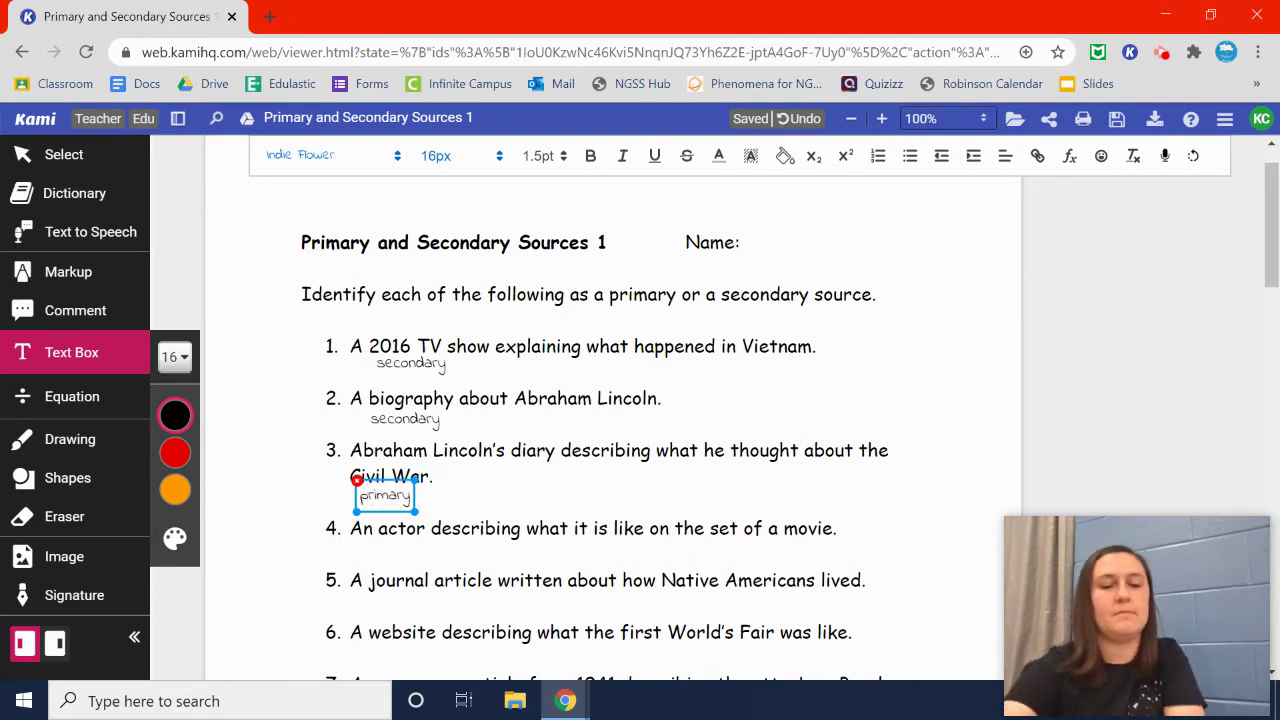
{"action": "left_click", "coordinate": [484, 472]}
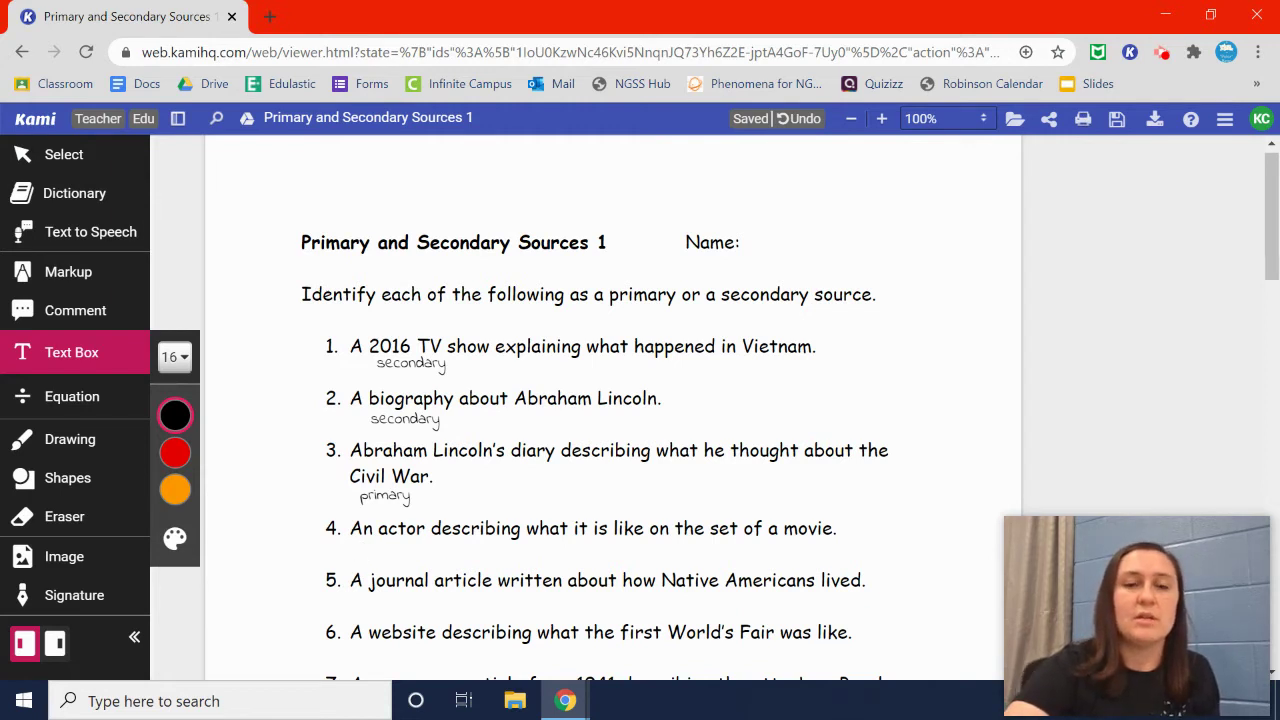
- Write 'primary' beneath item 4, fixing the misspelling 'primay'
{"action": "left_click", "coordinate": [358, 548]}
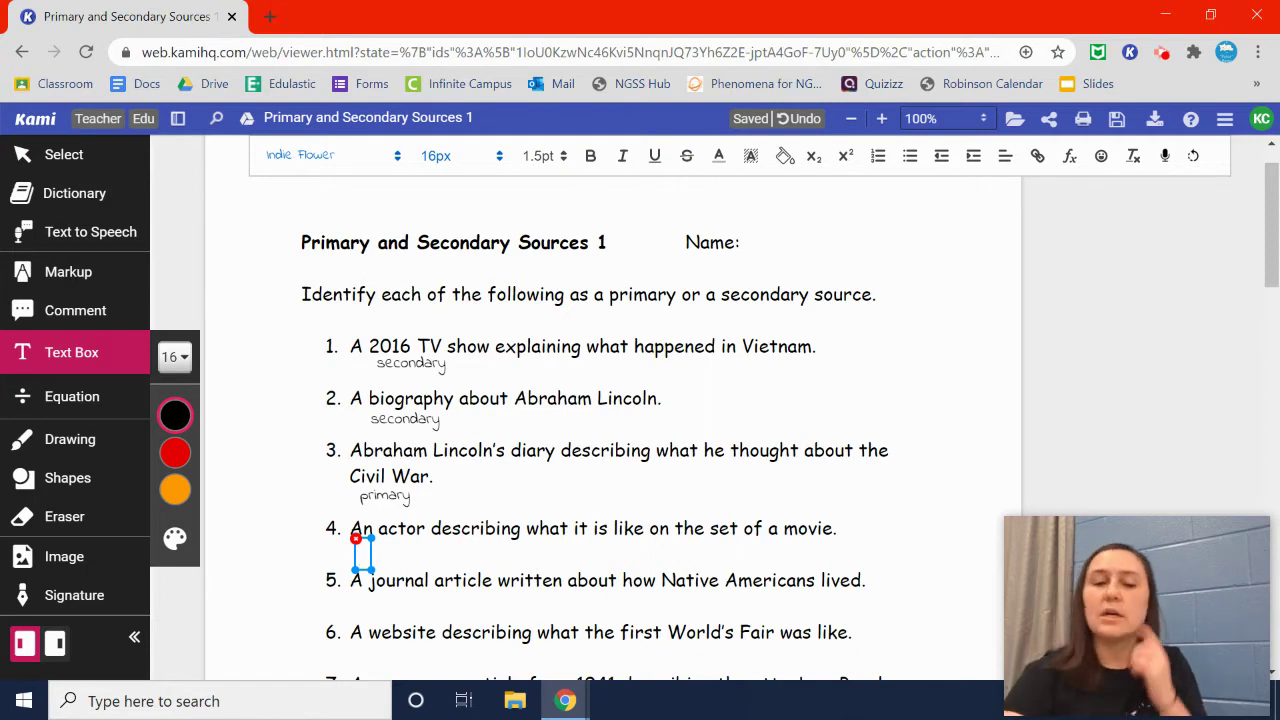
{"action": "type", "text": "prima"}
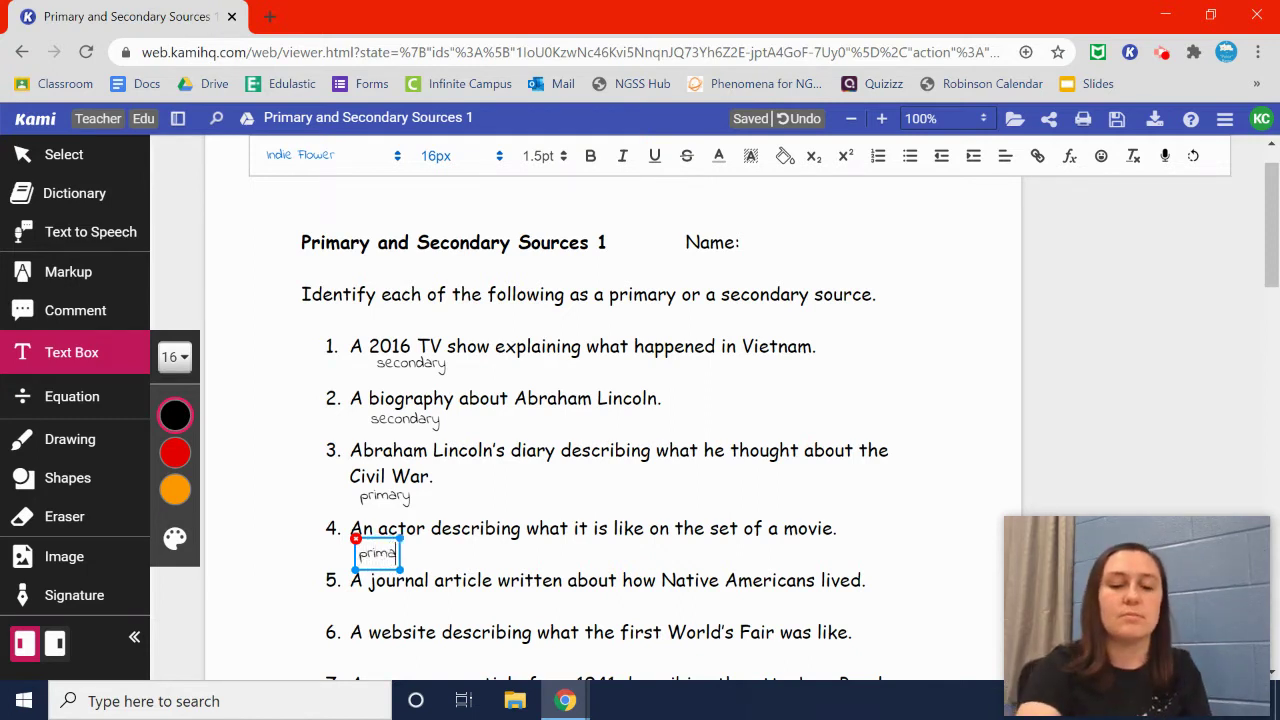
{"action": "type", "text": "y"}
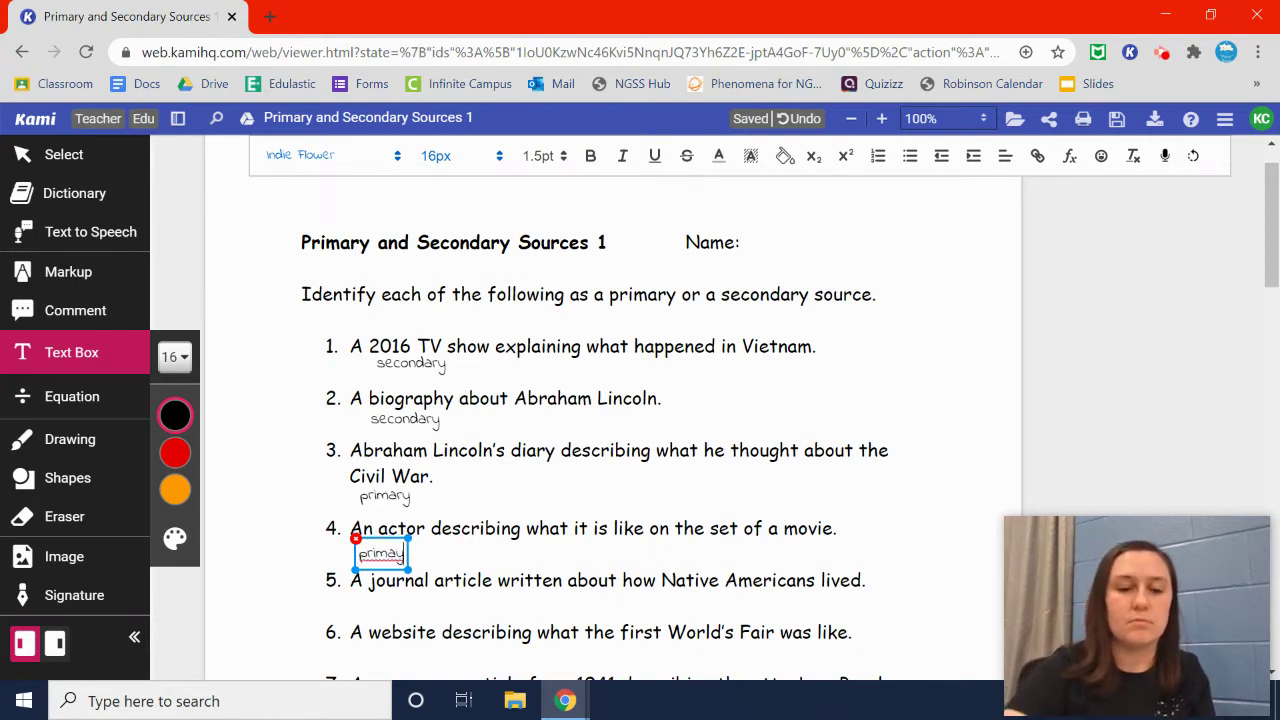
{"action": "key", "text": "BackSpace"}
{"action": "type", "text": "ry"}
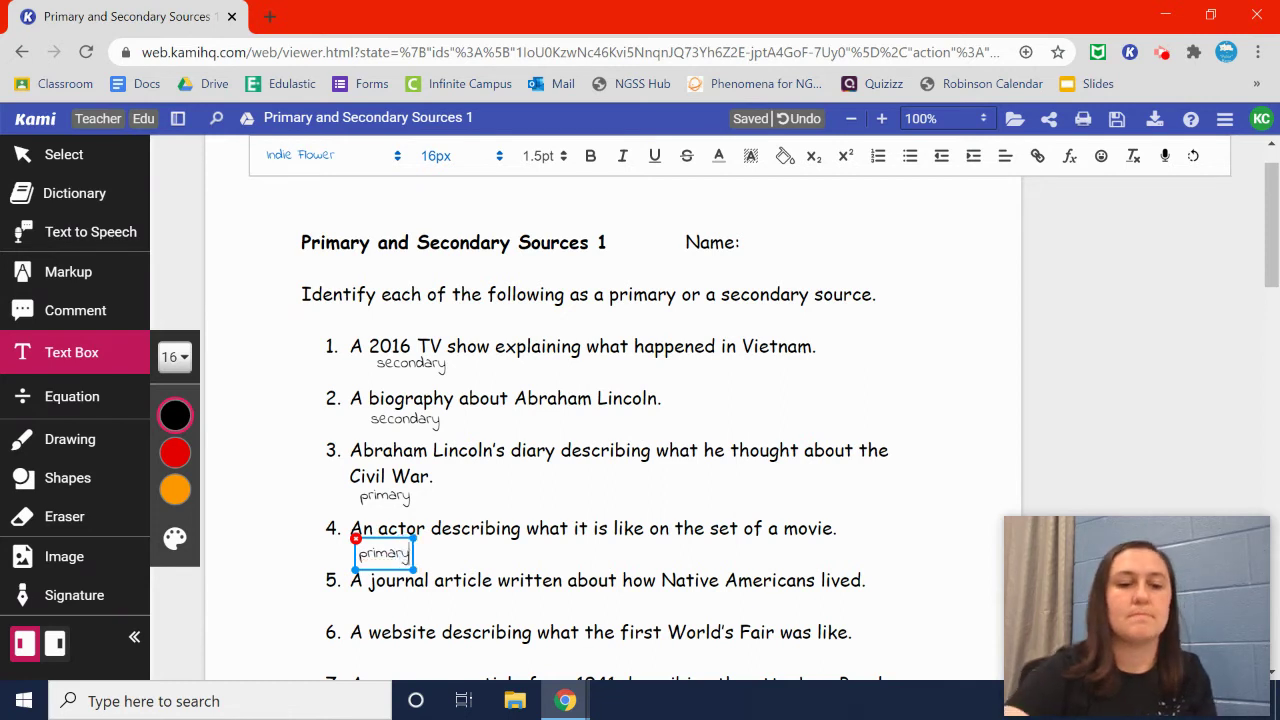
{"action": "left_click", "coordinate": [488, 479]}
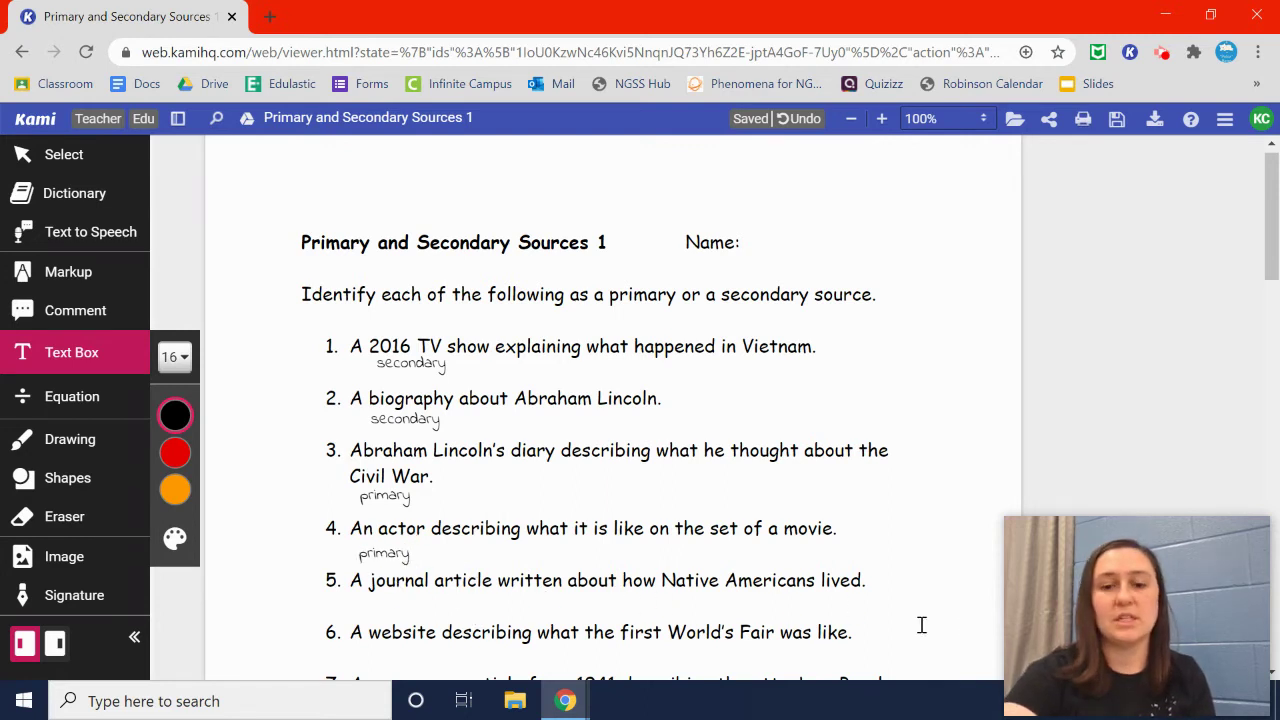
- Write 'secondary' beneath items 5 and 6
{"action": "left_click", "coordinate": [363, 597]}
{"action": "type", "text": "sec"}
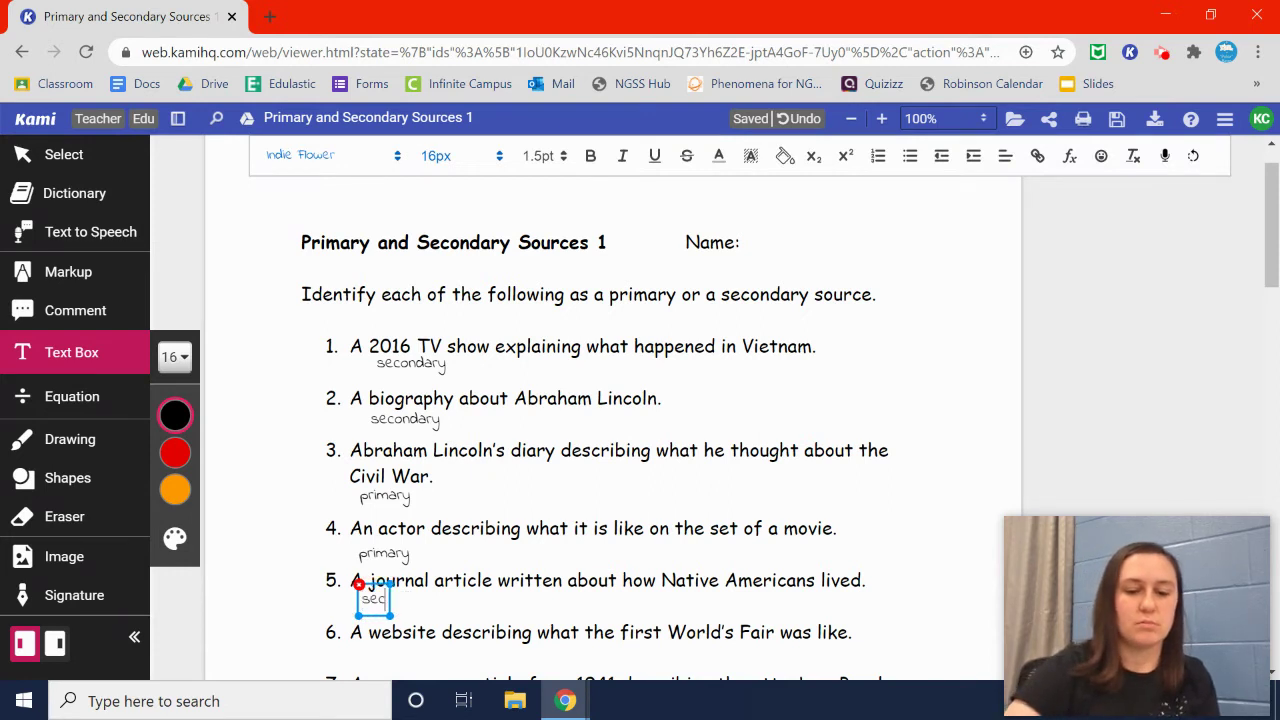
{"action": "type", "text": "ondary"}
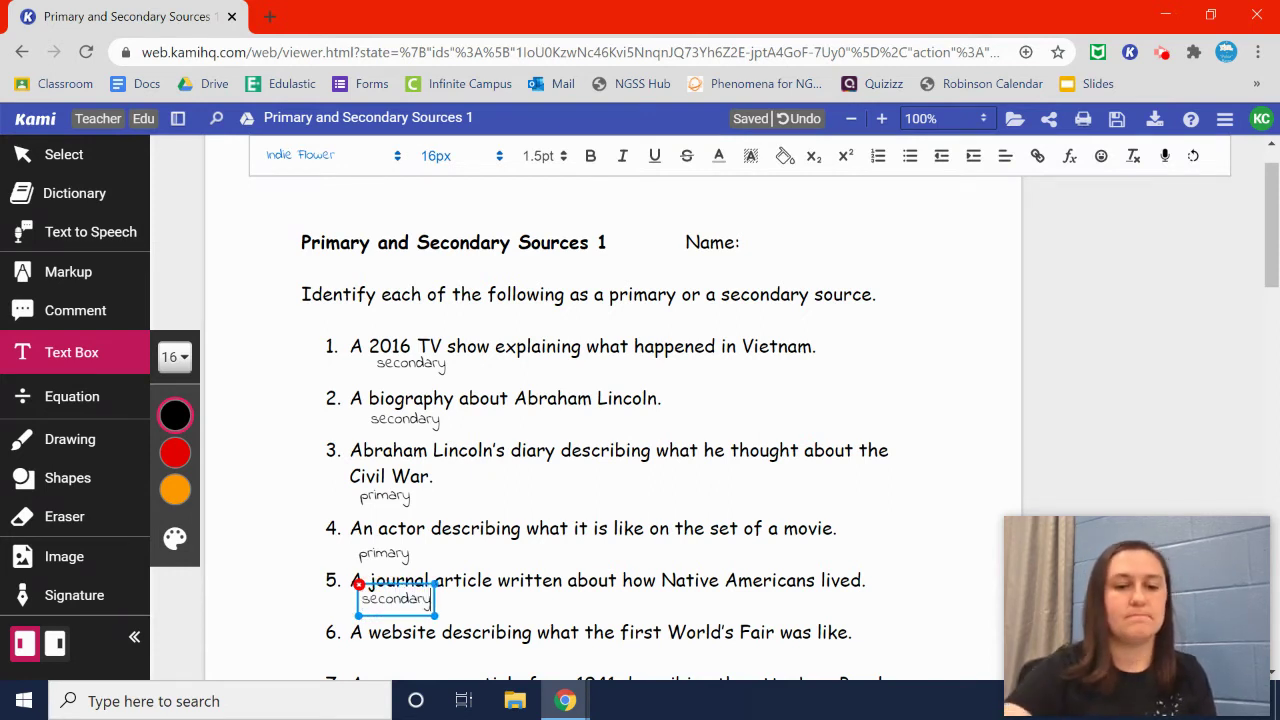
{"action": "left_click", "coordinate": [473, 572]}
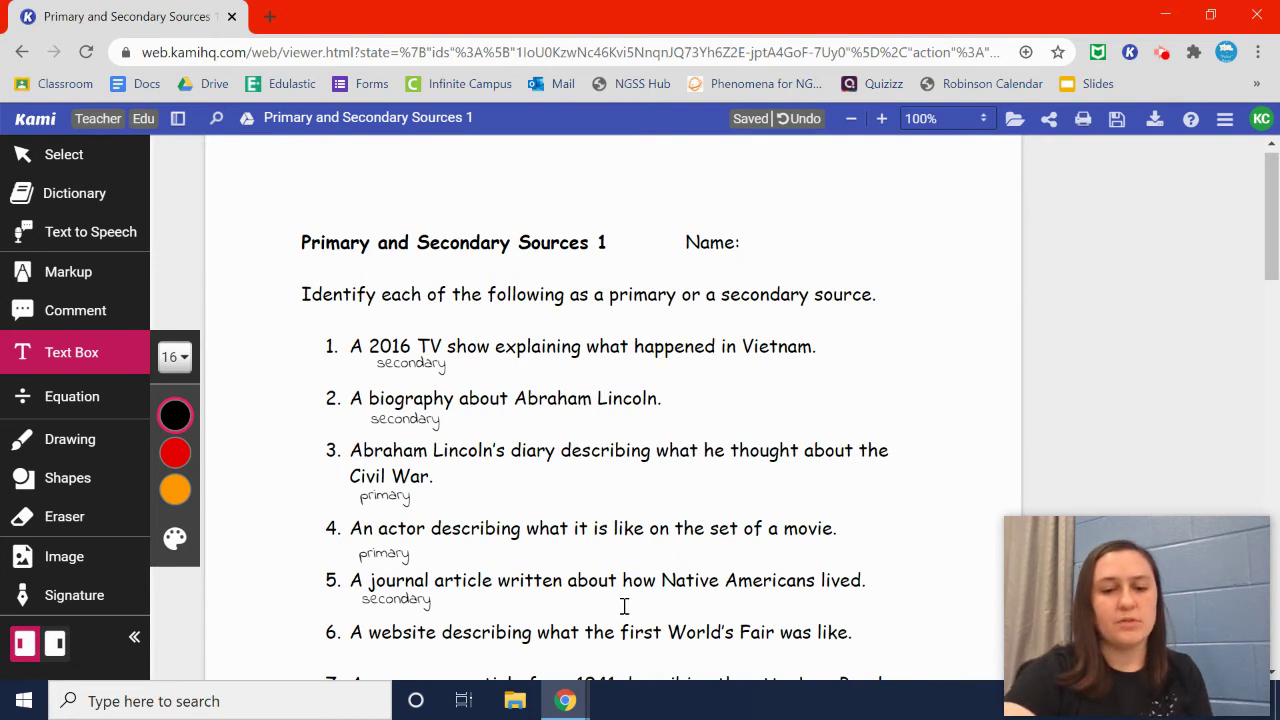
{"action": "left_click", "coordinate": [358, 645]}
{"action": "type", "text": "se"}
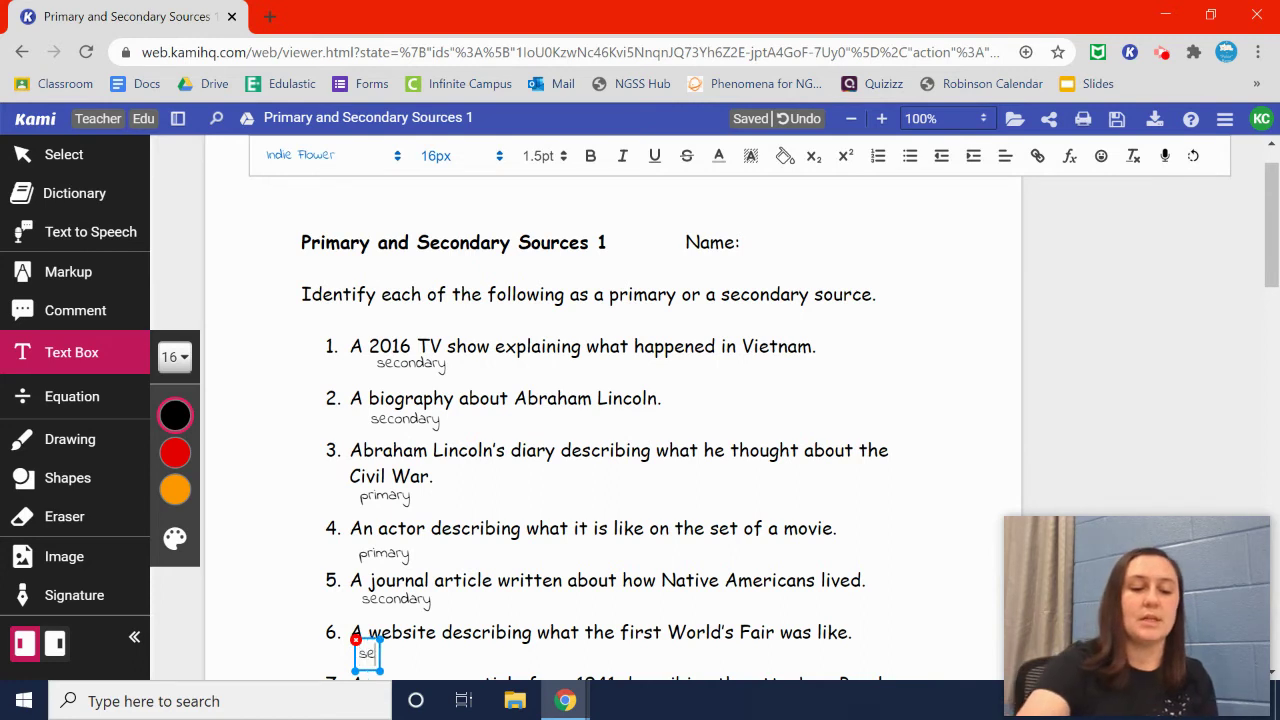
{"action": "type", "text": "condary"}
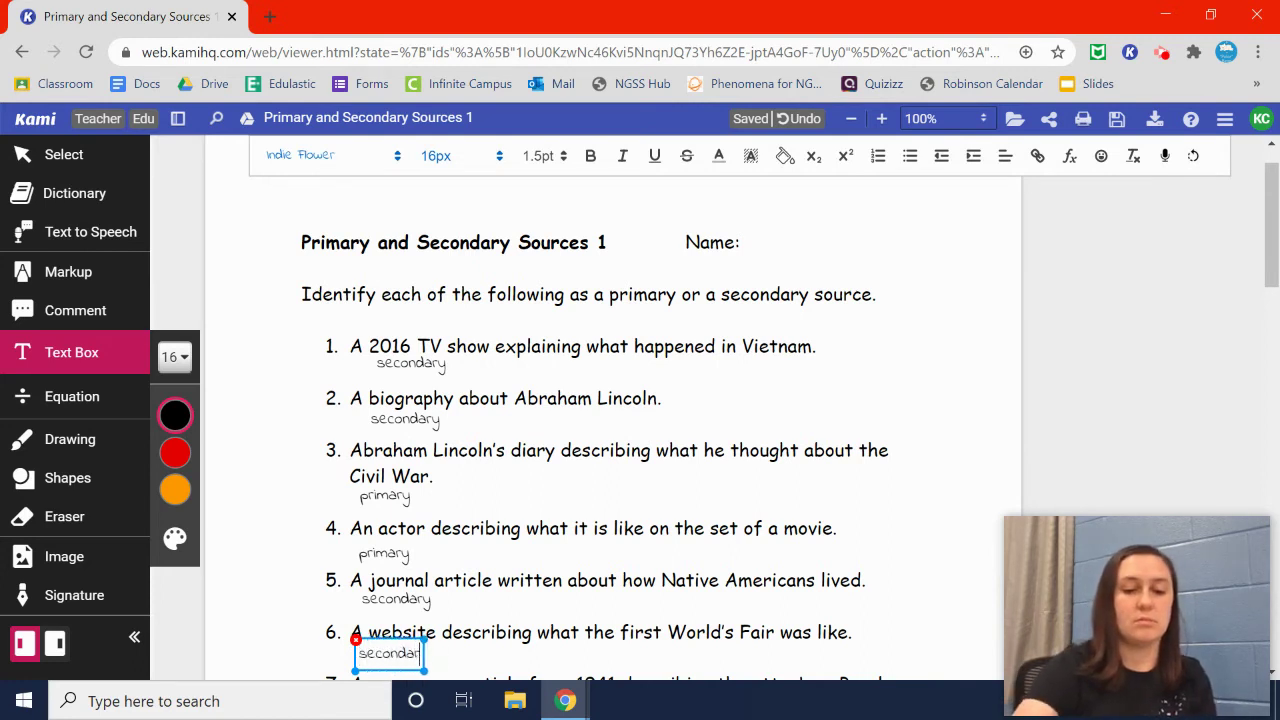
{"action": "left_click", "coordinate": [811, 550]}
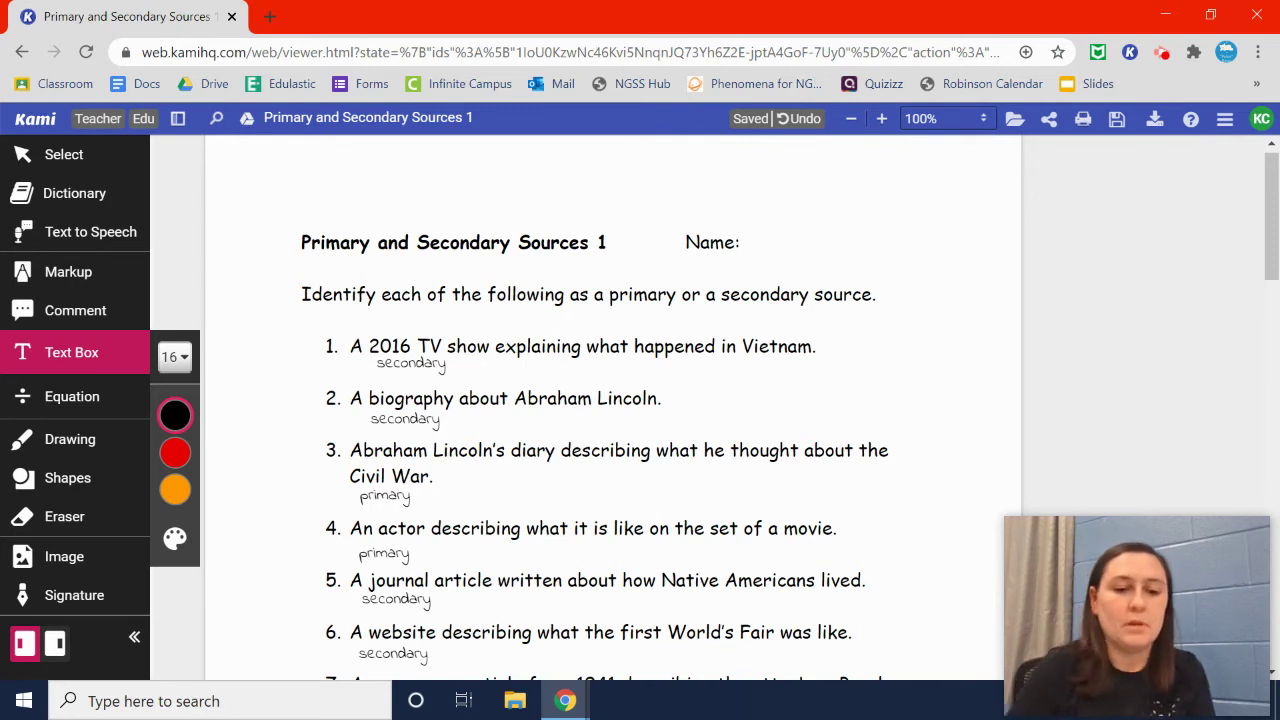
- Write 'primary' in text boxes beneath items 7 and 8
{"action": "scroll", "coordinate": [757, 454], "scroll_direction": "down", "scroll_amount": 3}
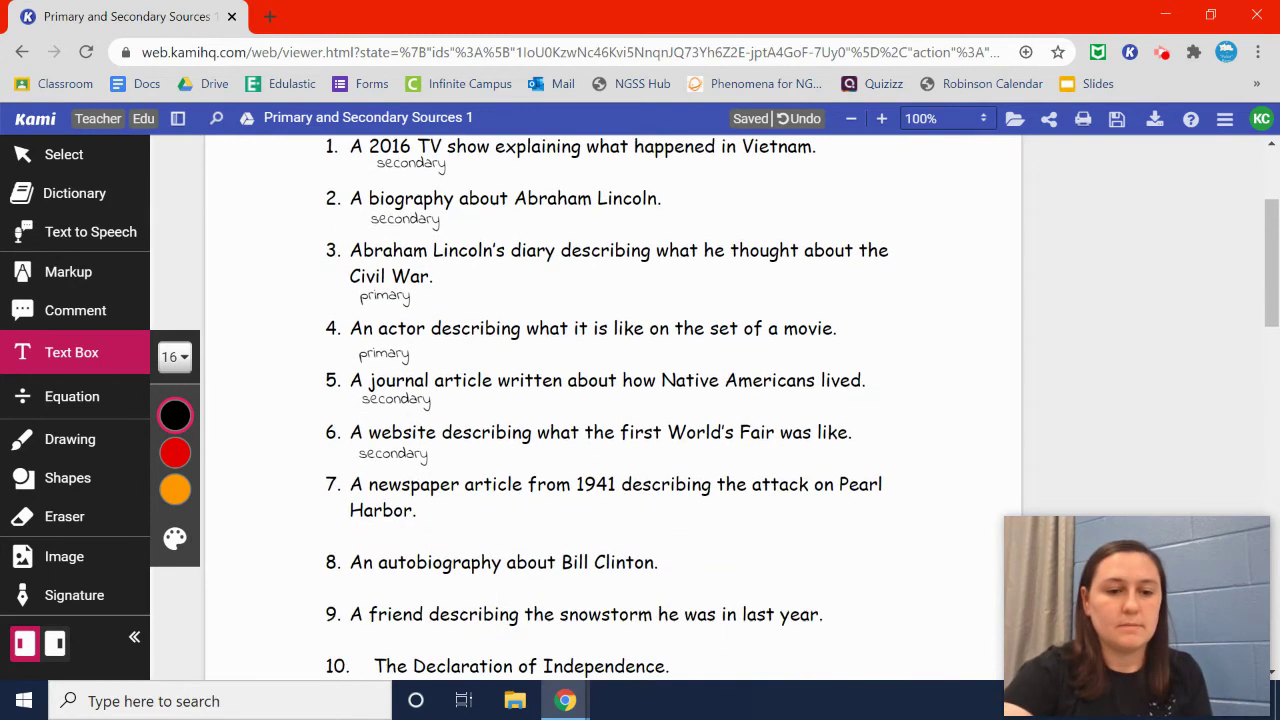
{"action": "scroll", "coordinate": [689, 441], "scroll_direction": "down", "scroll_amount": 1}
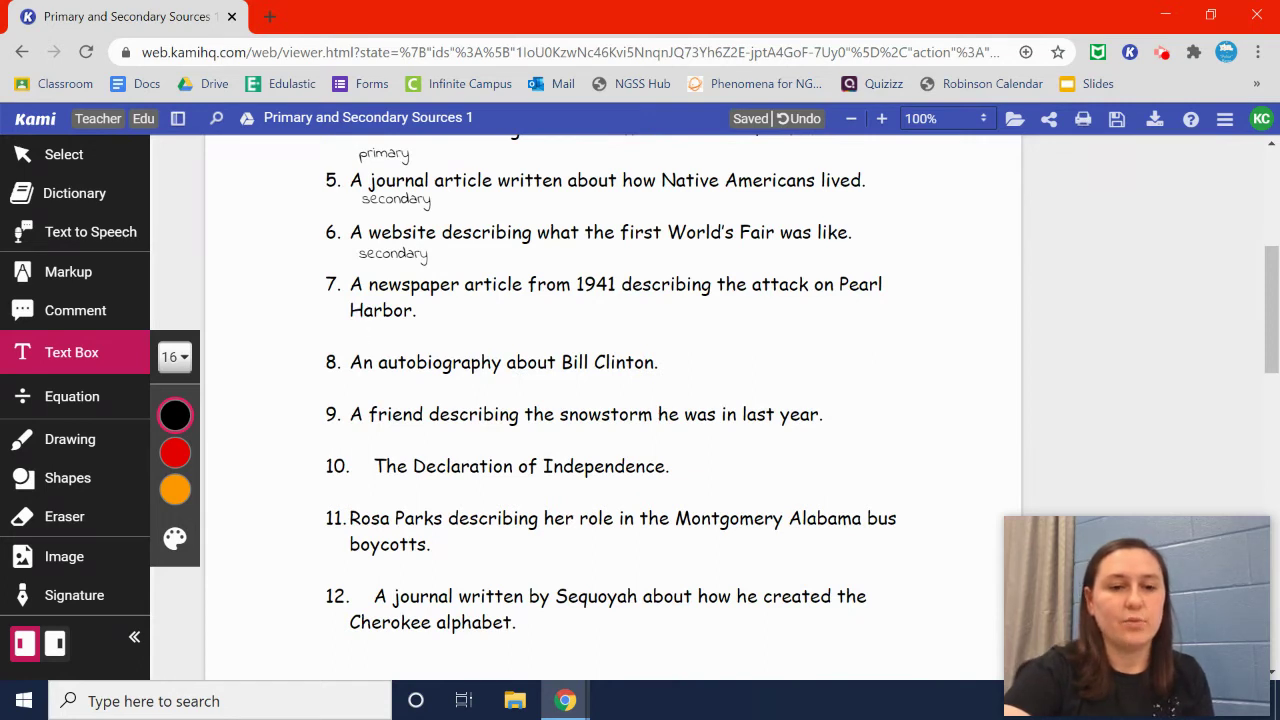
{"action": "left_click", "coordinate": [361, 333]}
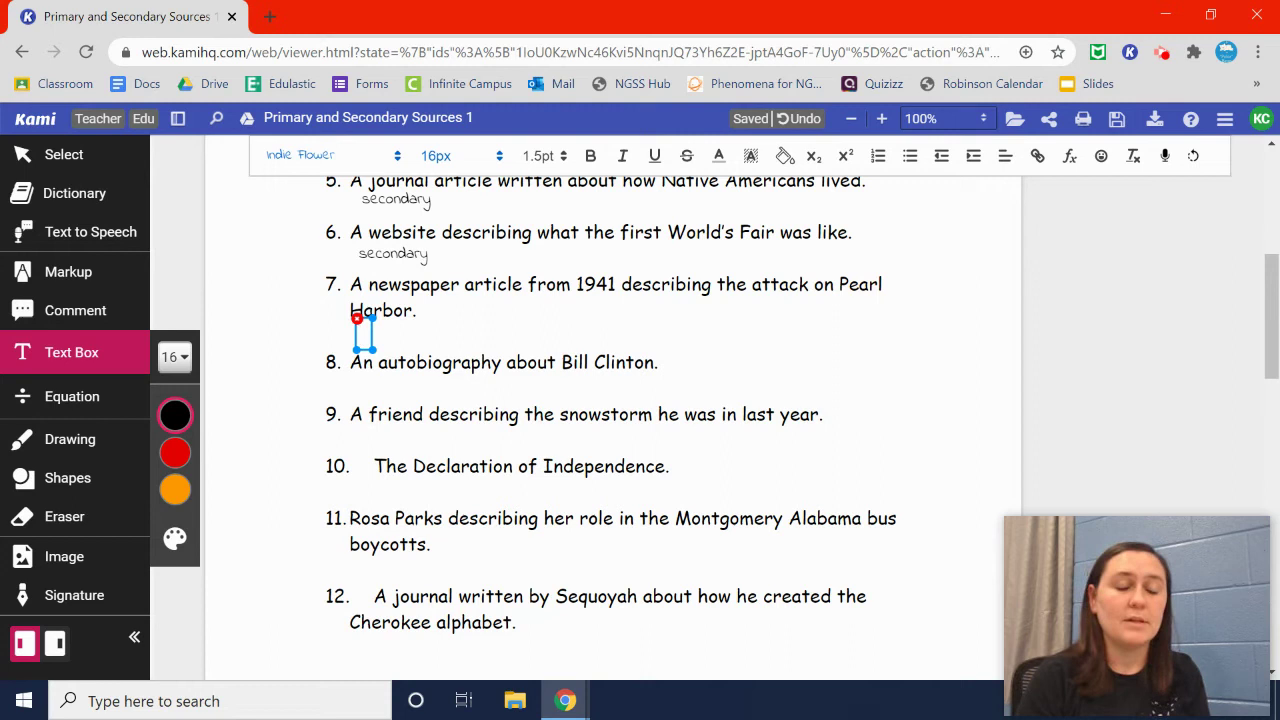
{"action": "type", "text": "primar"}
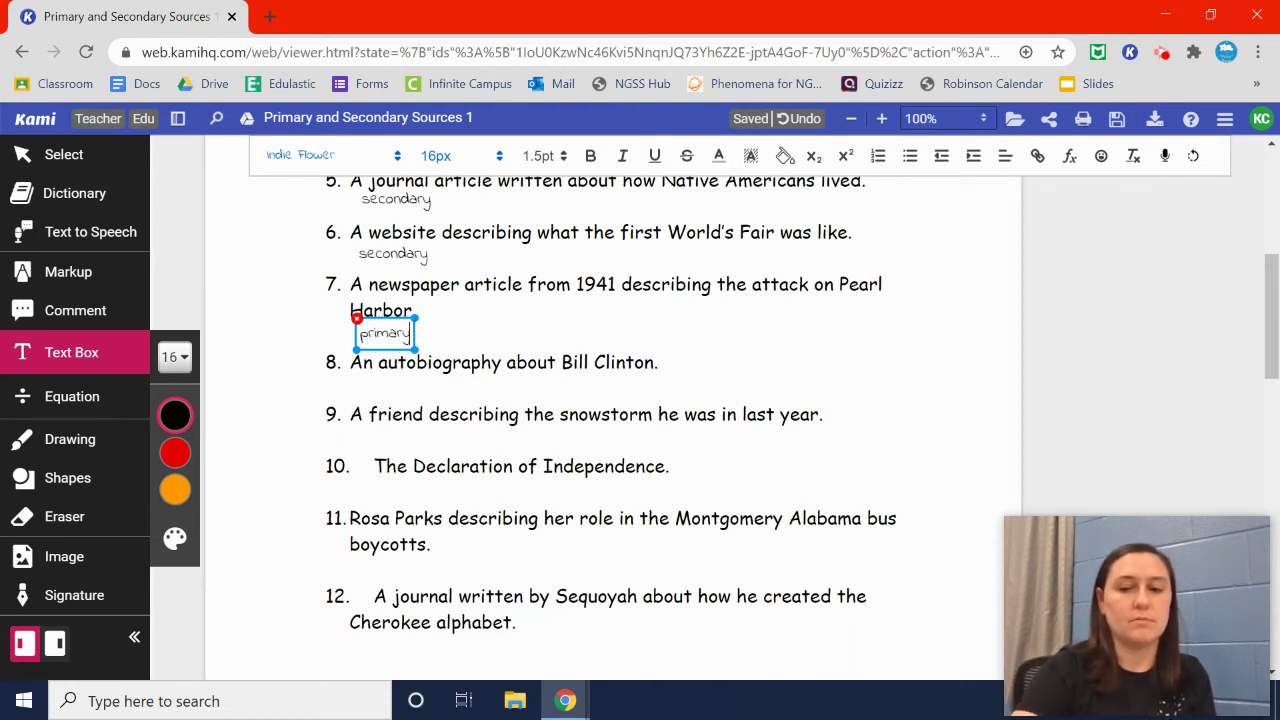
{"action": "type", "text": "y"}
{"action": "left_click", "coordinate": [477, 370]}
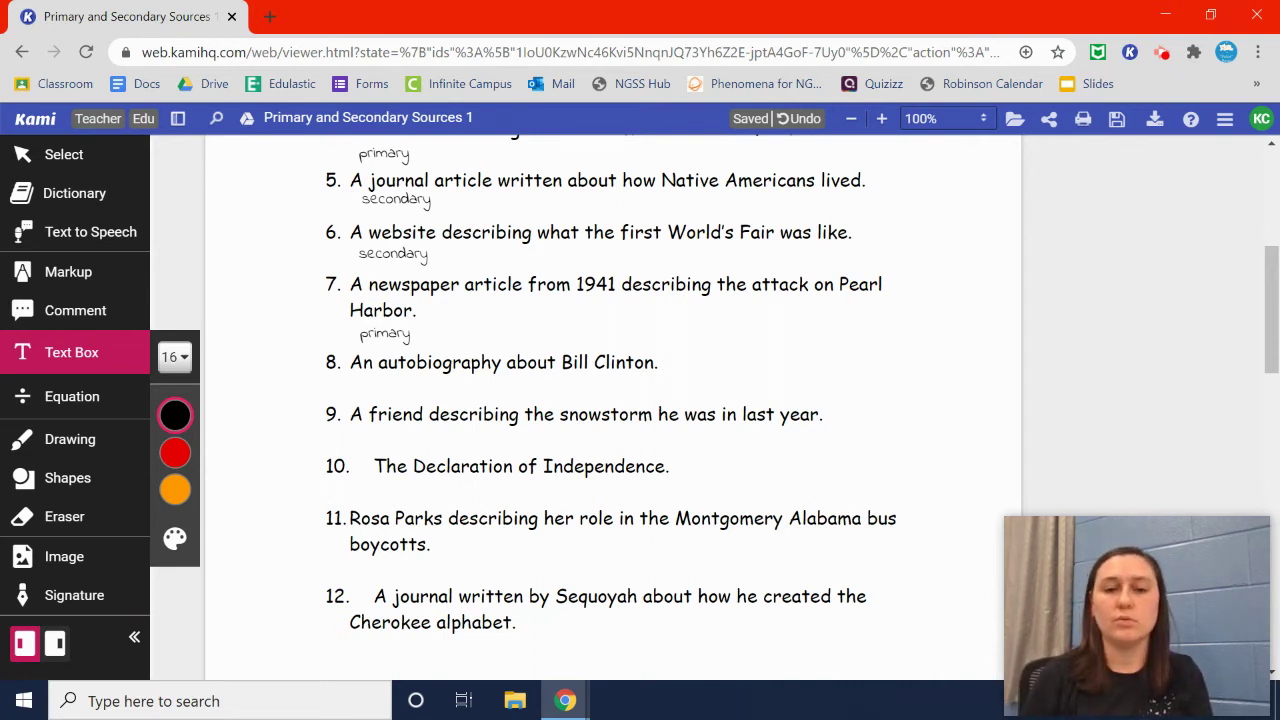
{"action": "left_click", "coordinate": [362, 372]}
{"action": "type", "text": "pri"}
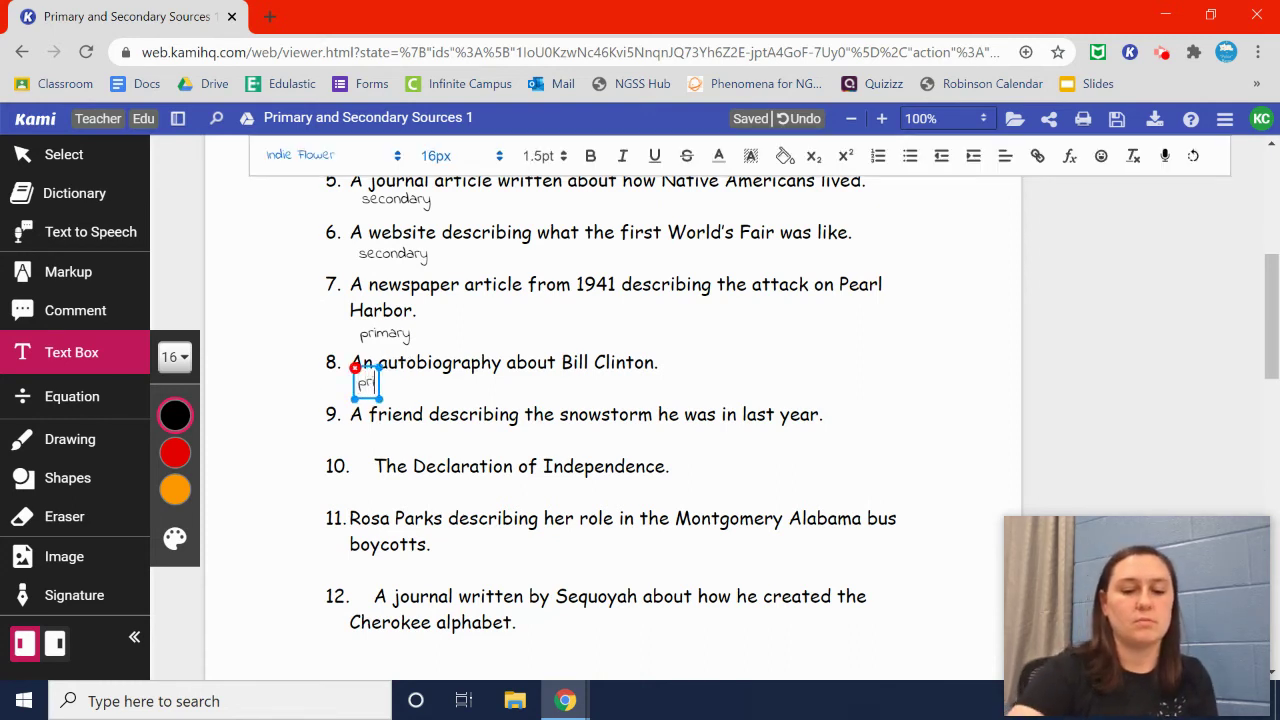
{"action": "type", "text": "mary"}
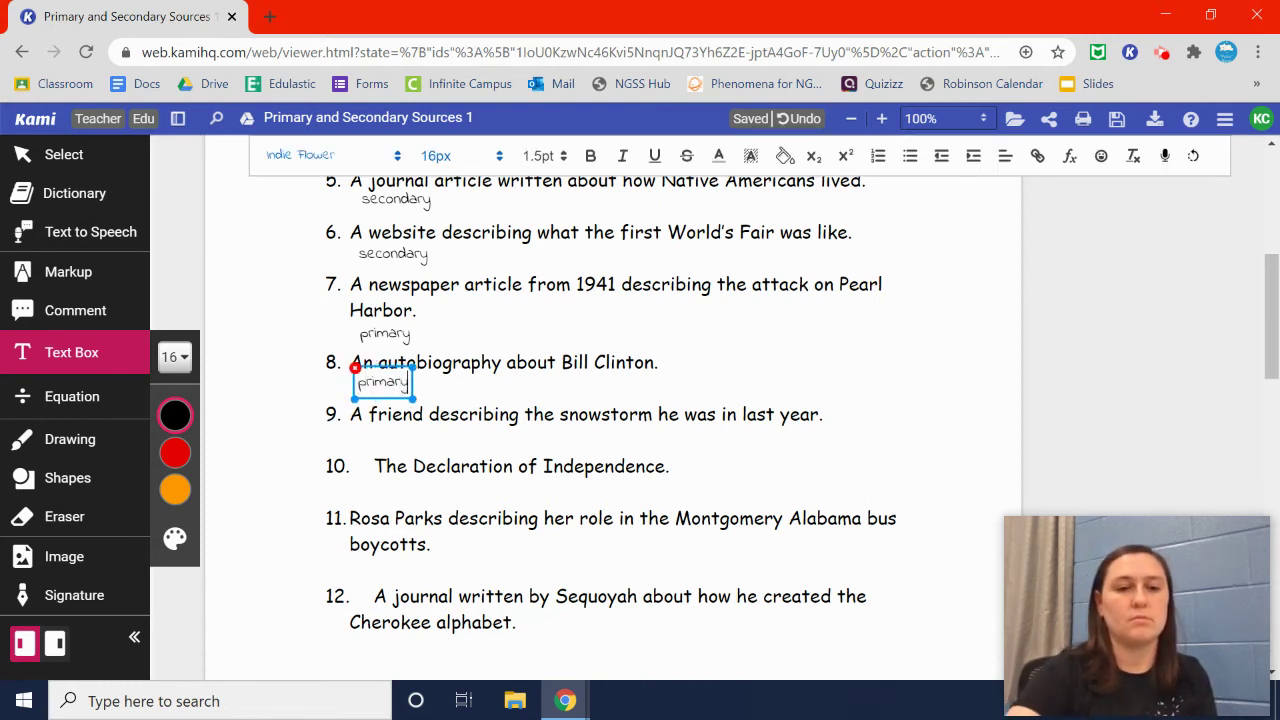
{"action": "left_click", "coordinate": [480, 362]}
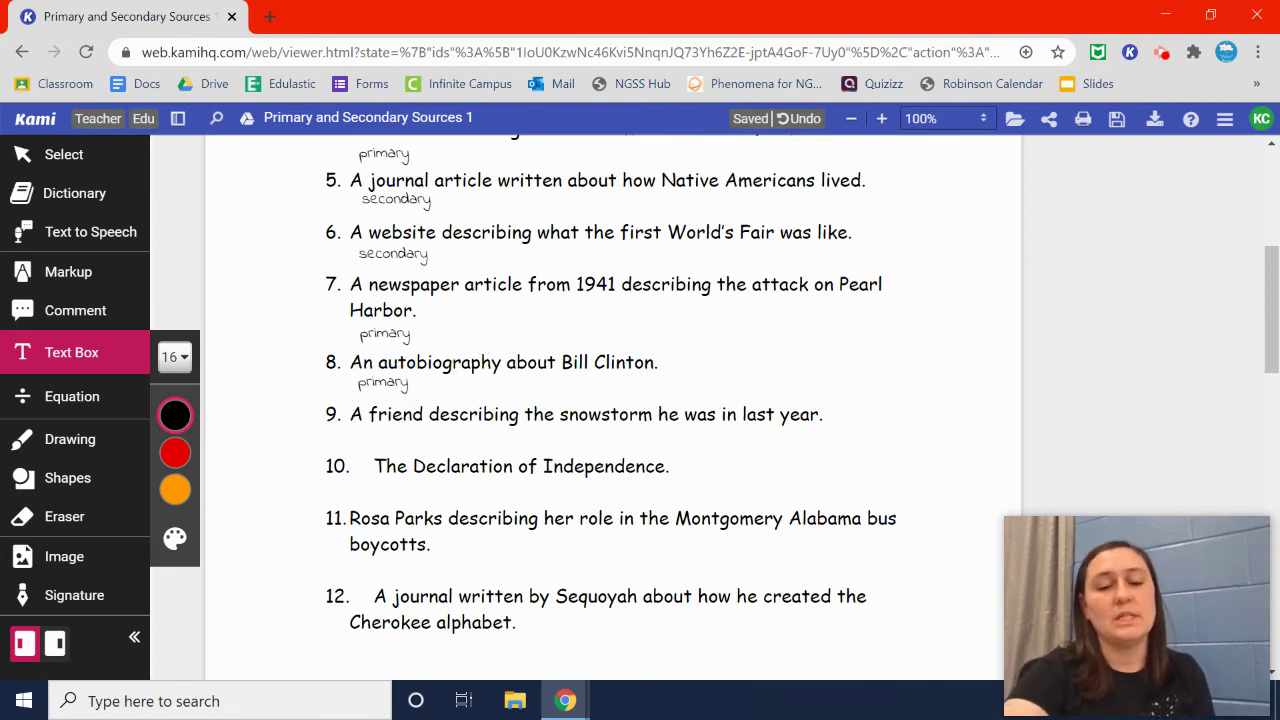
- Write 'primary' in text boxes for items 9 and 10
{"action": "left_click", "coordinate": [364, 434]}
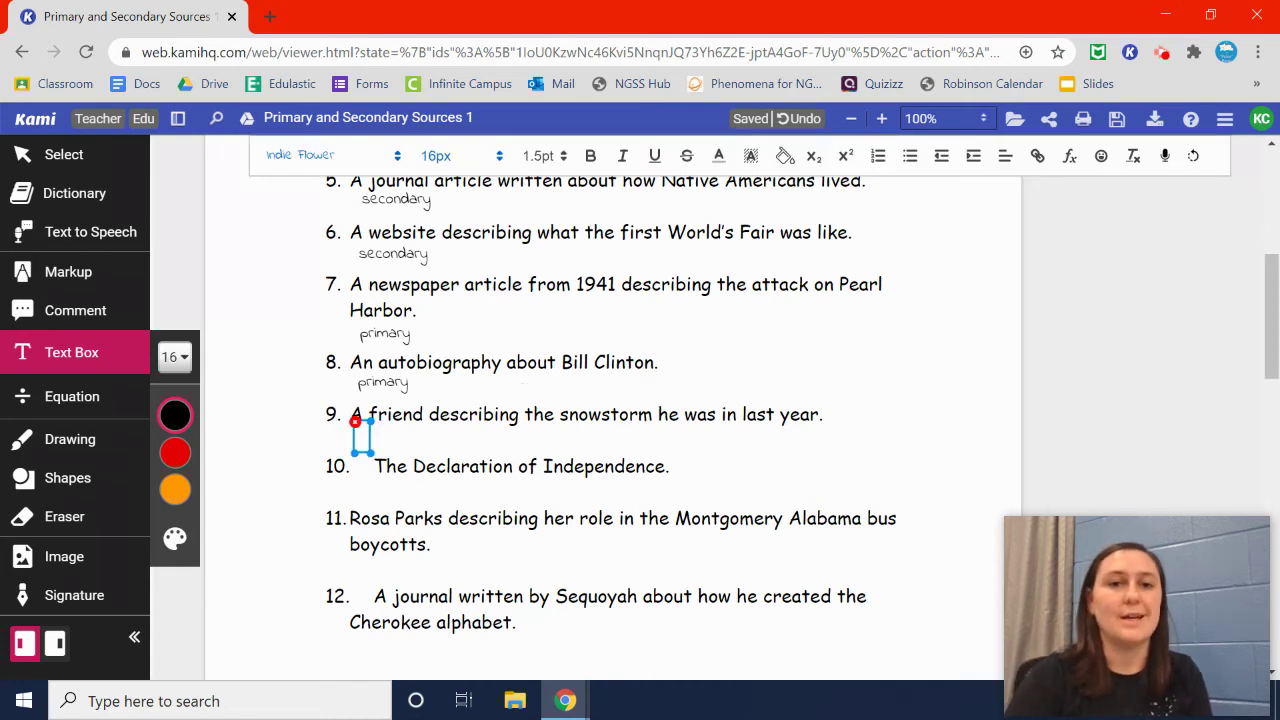
{"action": "type", "text": "prim"}
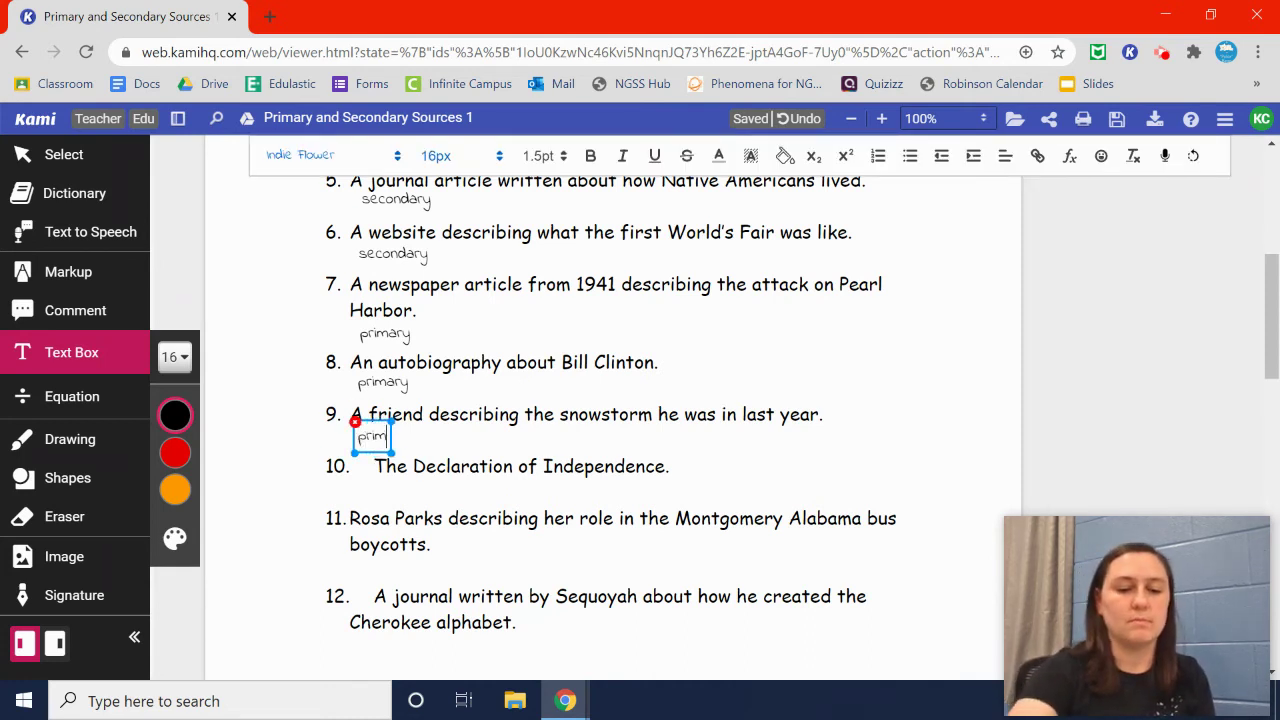
{"action": "type", "text": "ary"}
{"action": "left_click", "coordinate": [574, 406]}
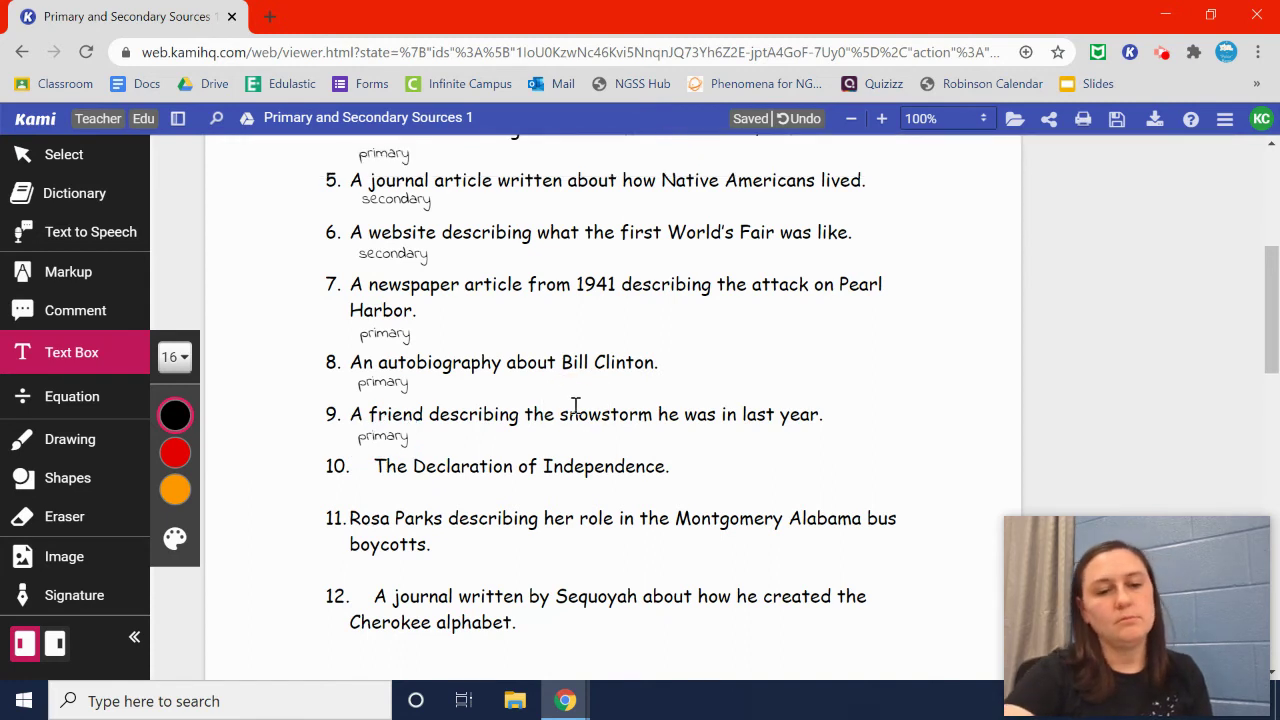
{"action": "left_click", "coordinate": [360, 484]}
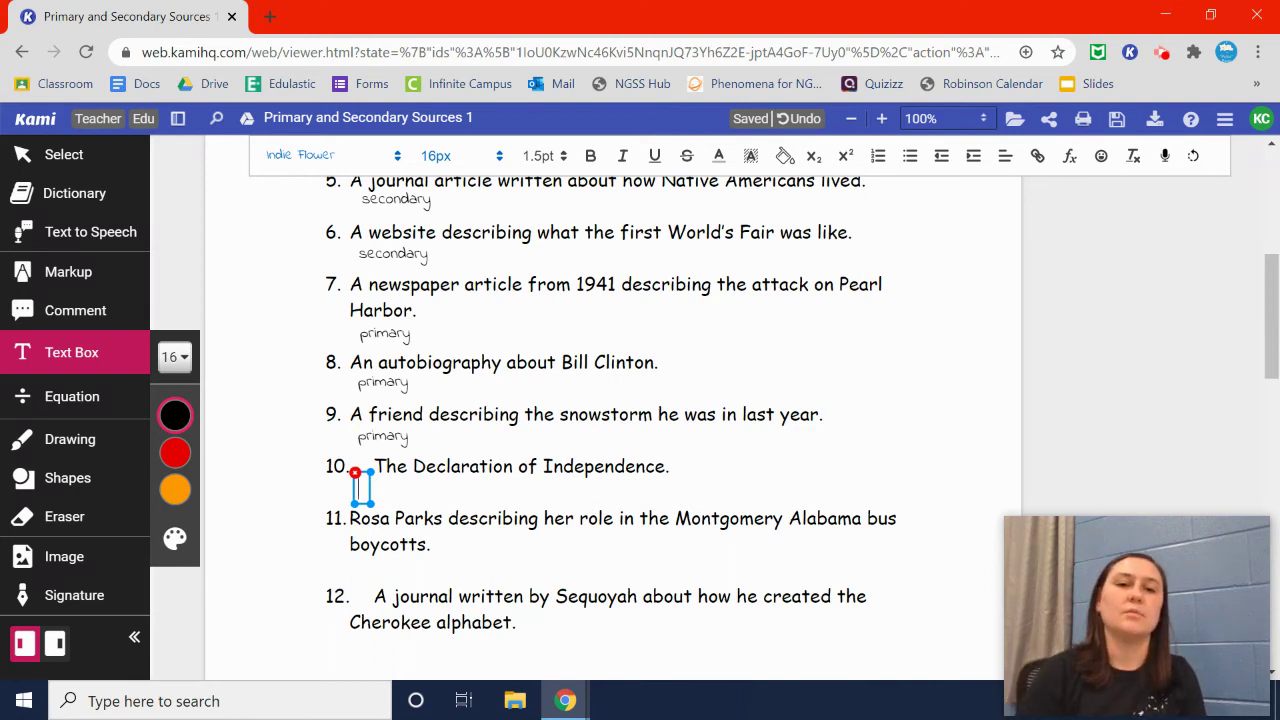
{"action": "type", "text": "primary"}
{"action": "left_click", "coordinate": [660, 374]}
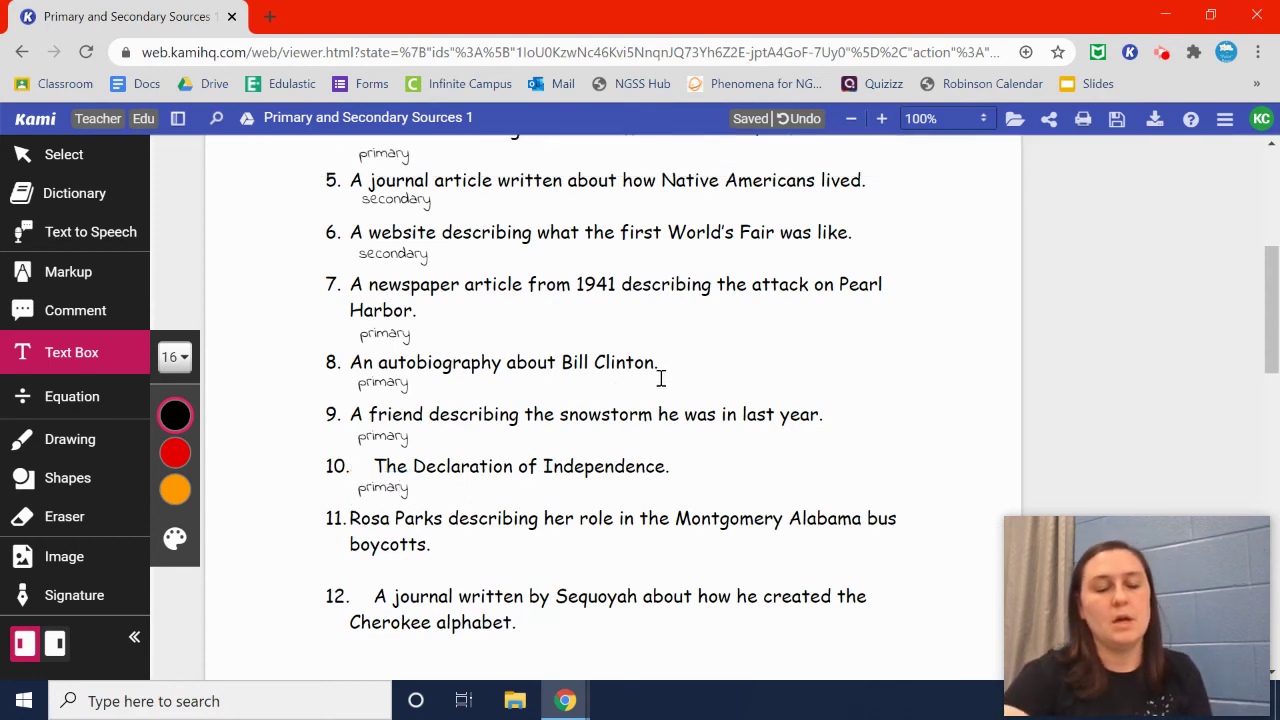
{"action": "scroll", "coordinate": [710, 400], "scroll_direction": "up", "scroll_amount": 2}
{"action": "scroll", "coordinate": [710, 400], "scroll_direction": "up", "scroll_amount": 2}
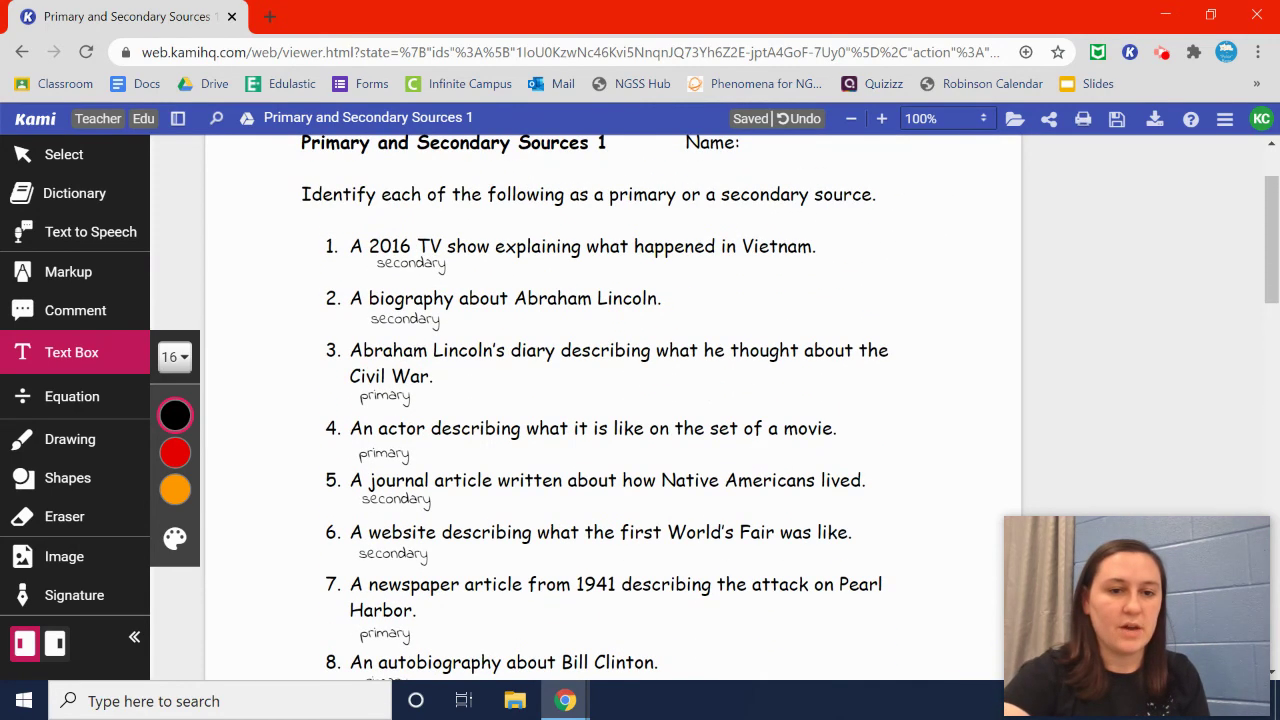
{"action": "scroll", "coordinate": [610, 400], "scroll_direction": "up", "scroll_amount": 1}
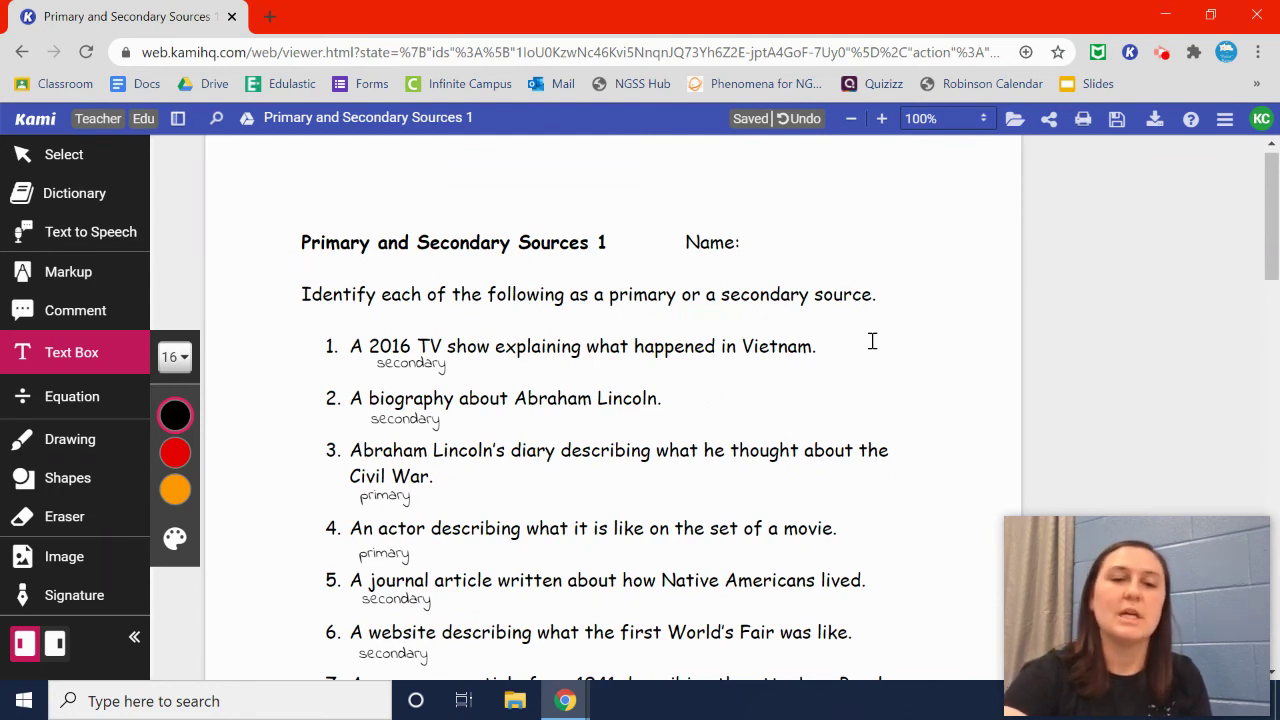
{"action": "scroll", "coordinate": [870, 347], "scroll_direction": "down", "scroll_amount": 1}
{"action": "scroll", "coordinate": [870, 347], "scroll_direction": "down", "scroll_amount": 4}
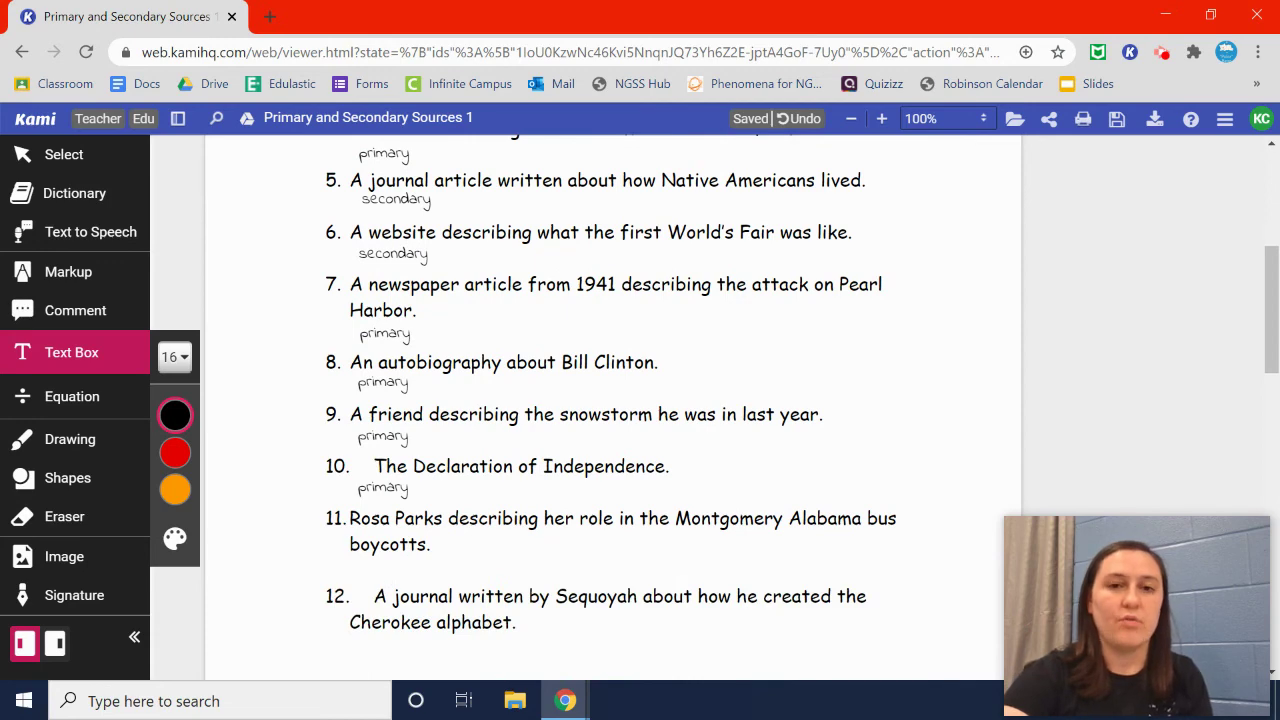
{"action": "scroll", "coordinate": [612, 407], "scroll_direction": "up", "scroll_amount": 5}
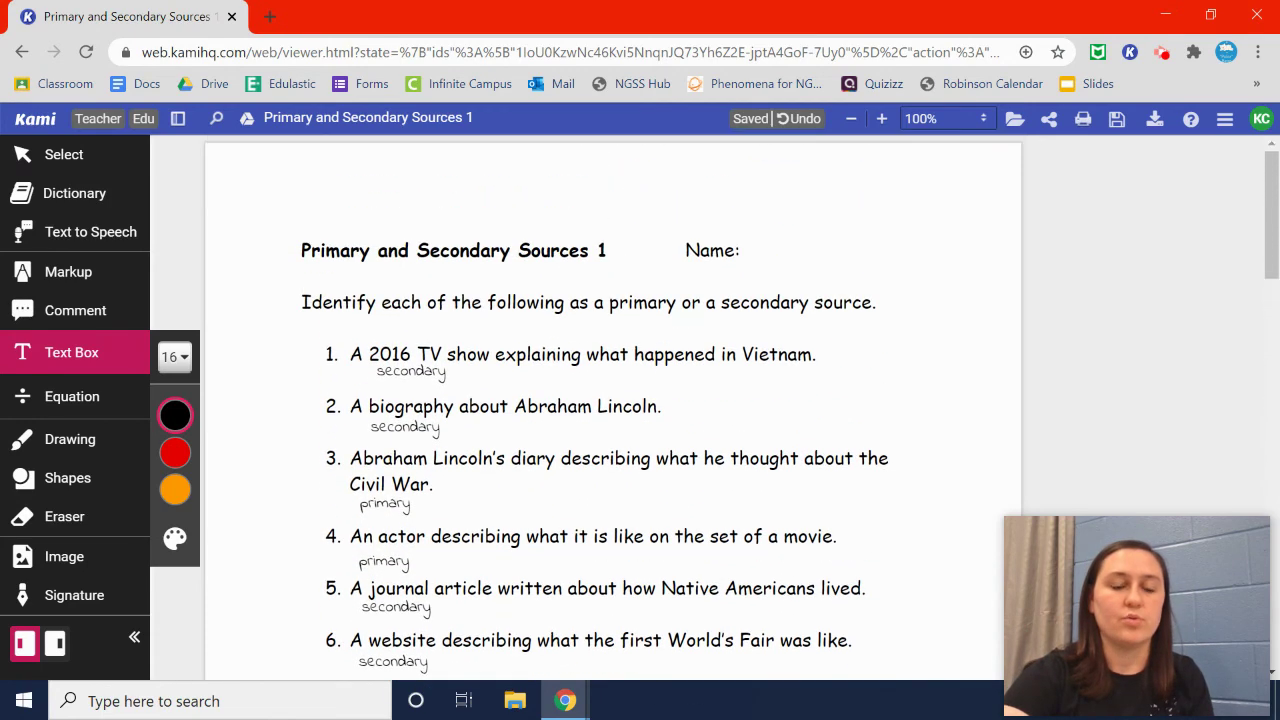